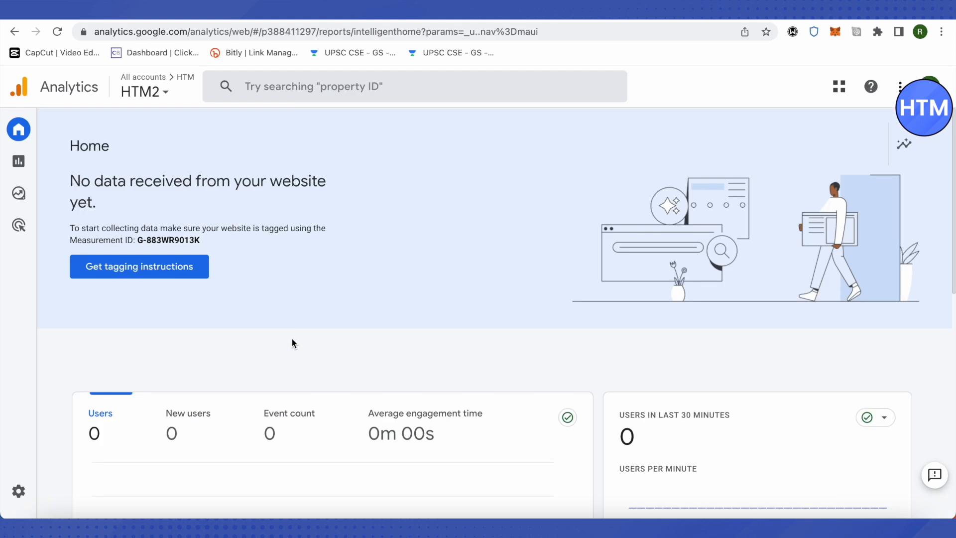
Start a new Analytics account named HTM Testing with the default data sharing settings and continue to property creation
click(18, 492)
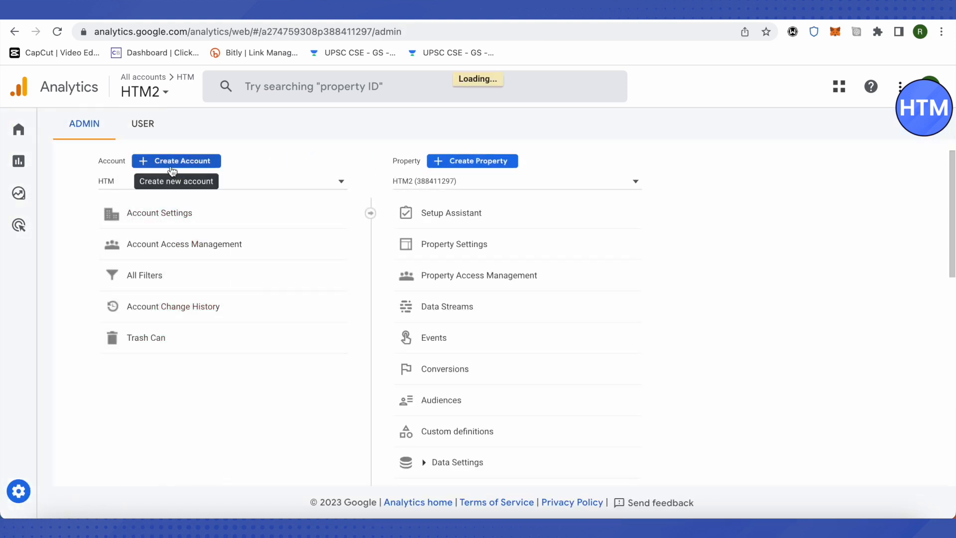
click(165, 163)
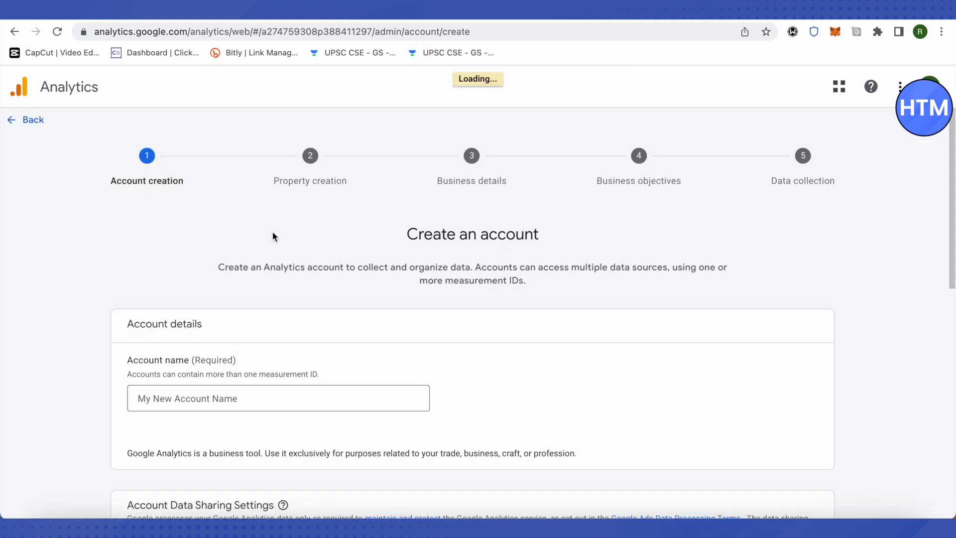
scroll(465, 325, down, 3)
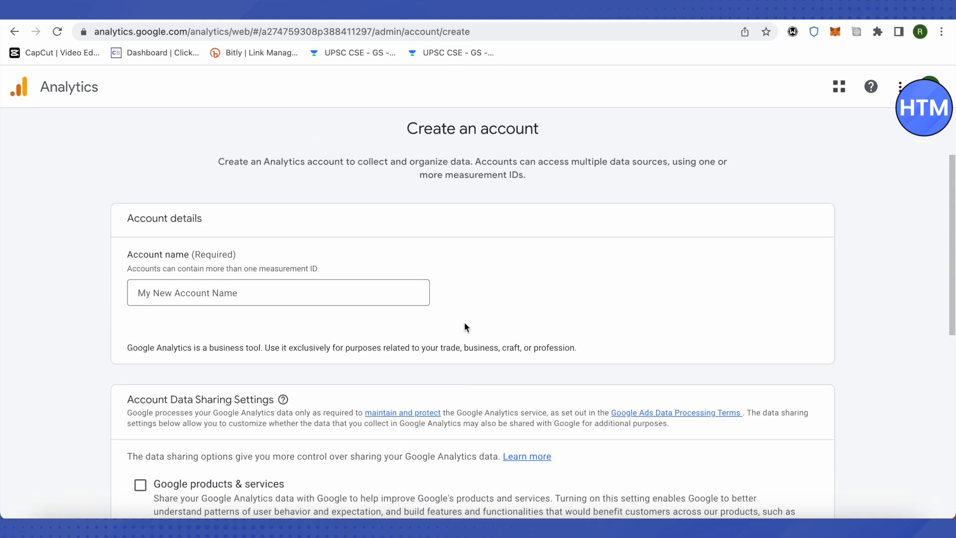
scroll(319, 306, down, 1)
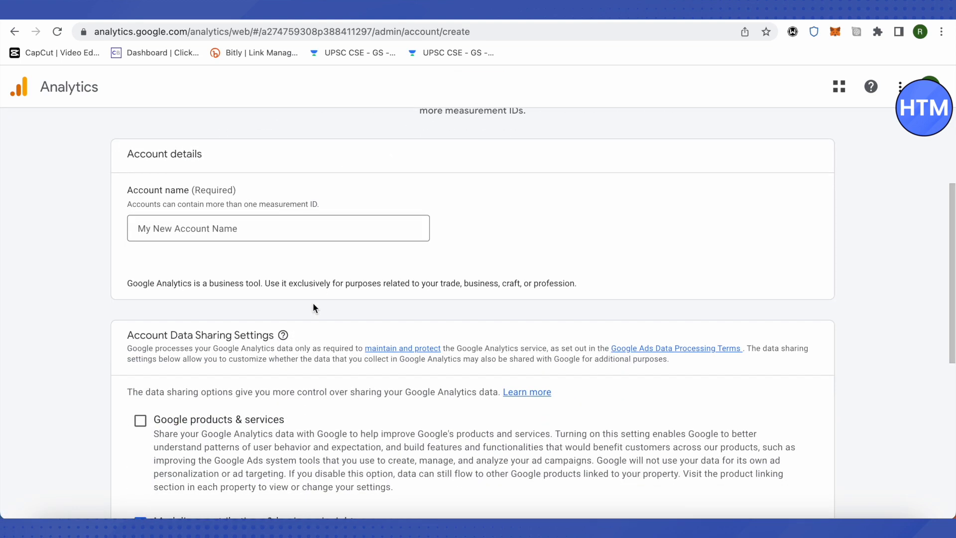
click(222, 228)
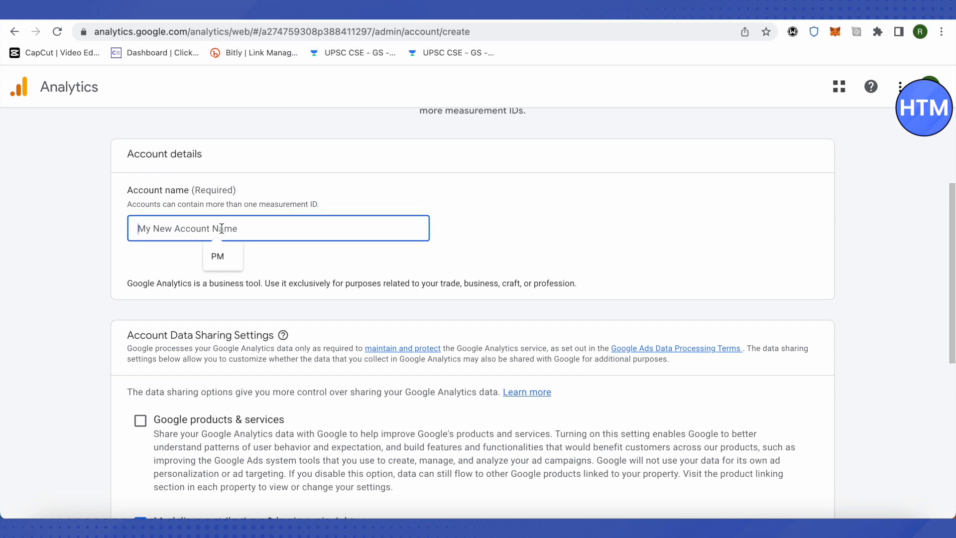
text(HTM Testing)
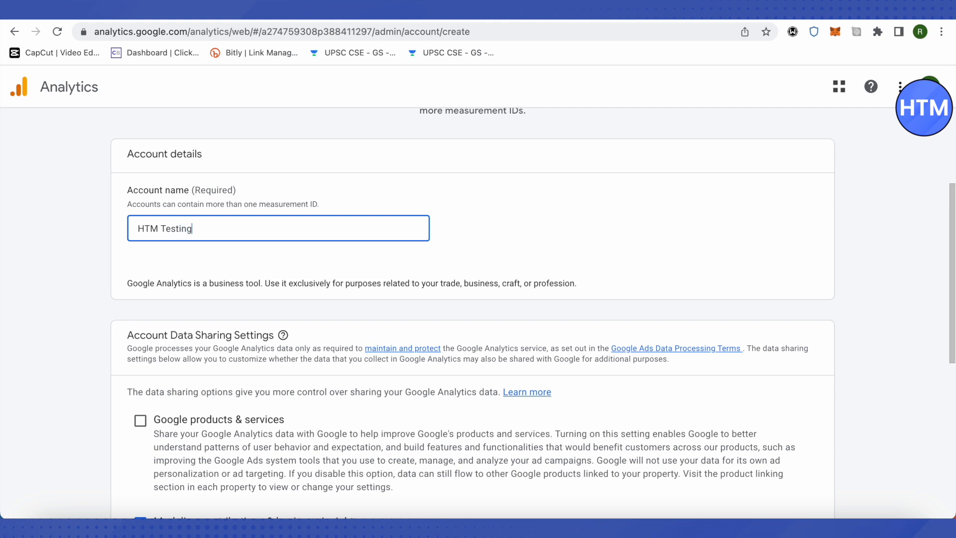
scroll(244, 233, down, 7)
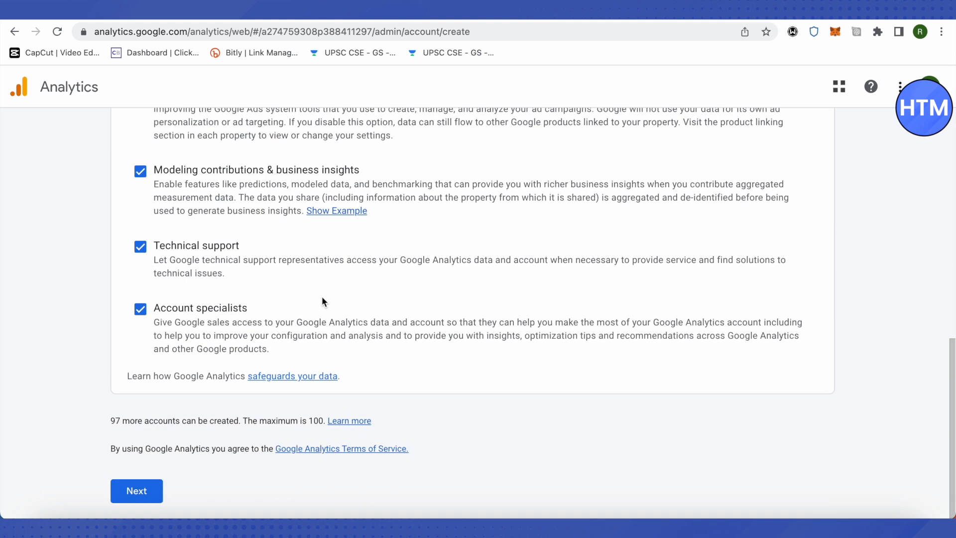
click(137, 491)
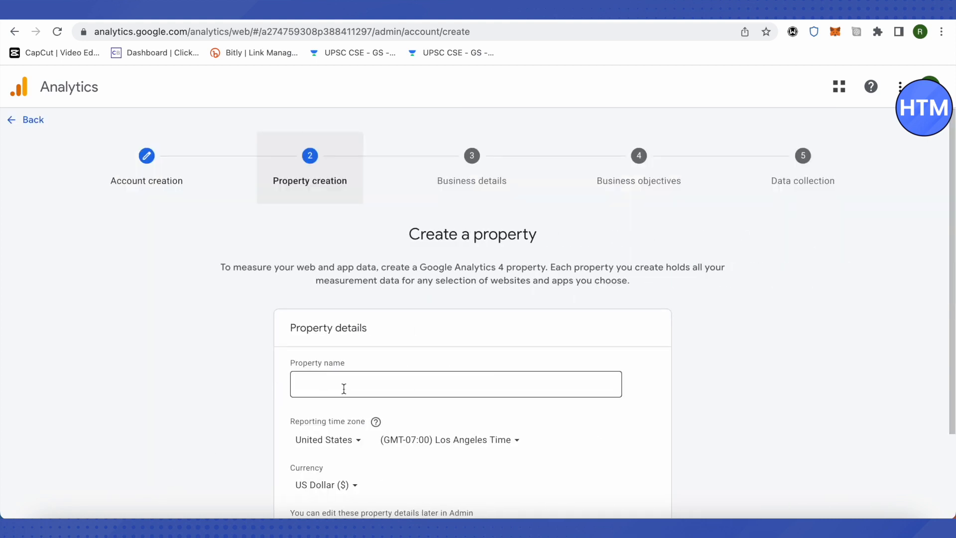
Name the new property HTM3, keep the default time zone and currency, and continue to the business details
scroll(353, 389, down, 1)
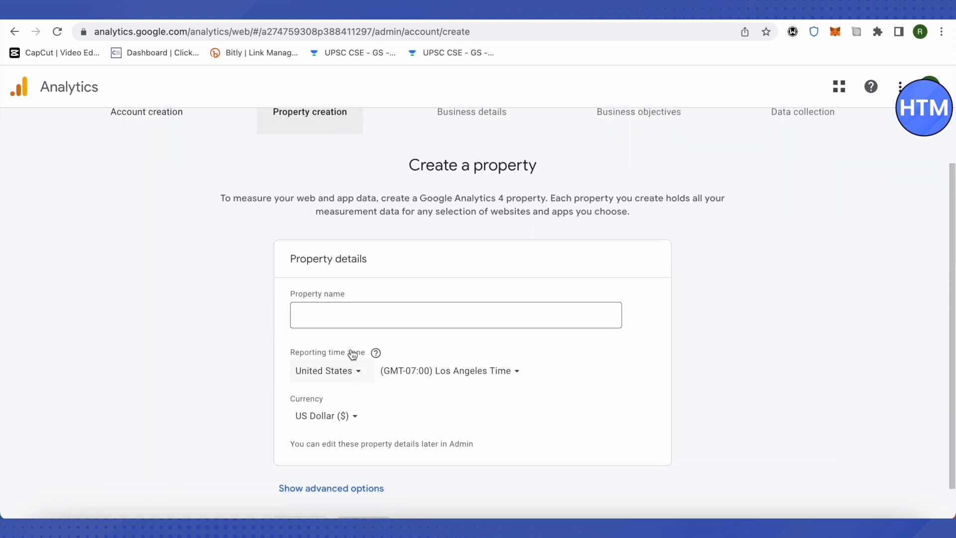
click(338, 315)
text(Ht)
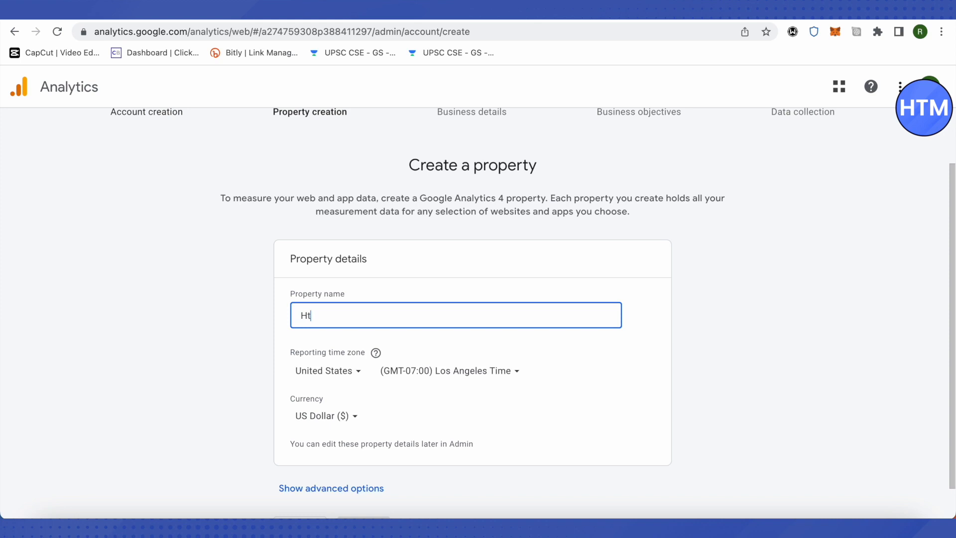
text(TM3)
scroll(604, 371, down, 1)
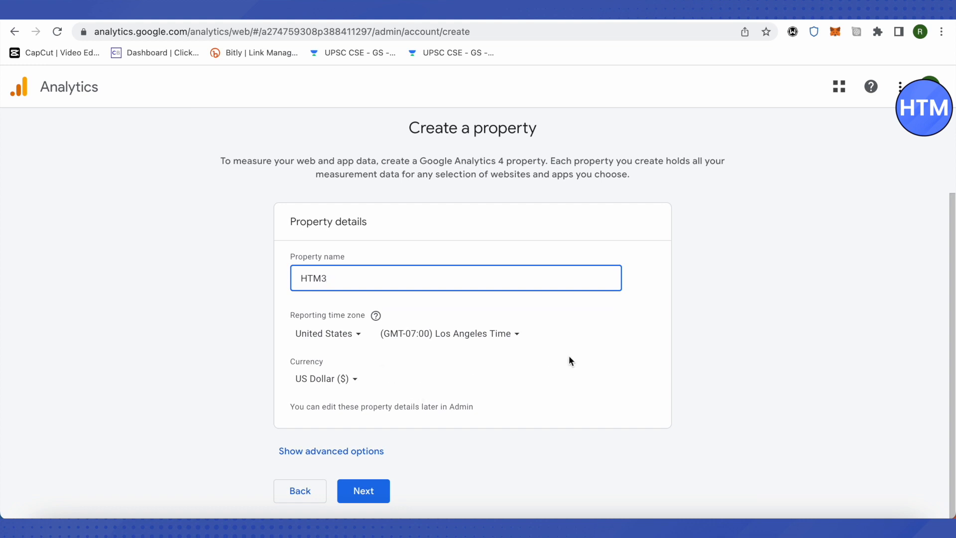
click(376, 493)
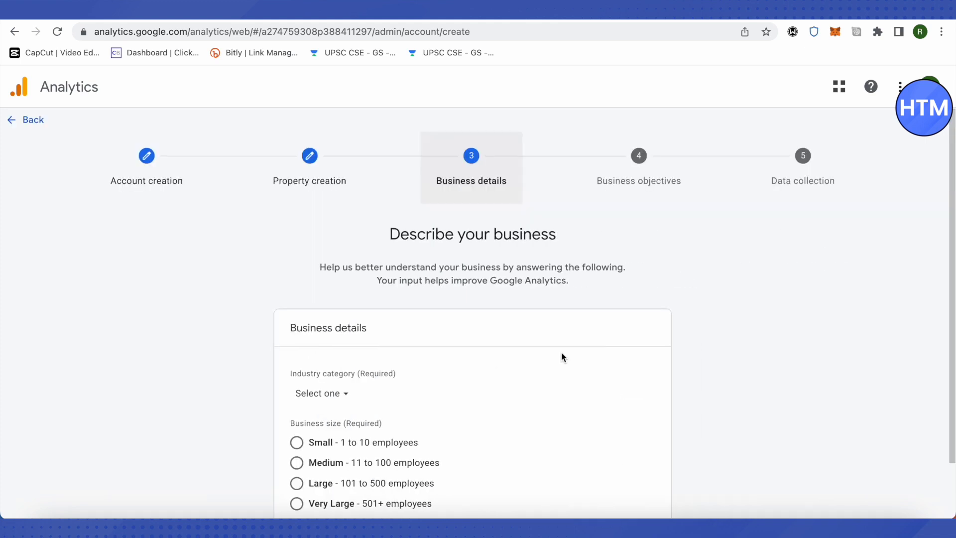
Set the industry category to Arts & Entertainment and the business size to Small, then continue to the business objectives
scroll(616, 351, down, 2)
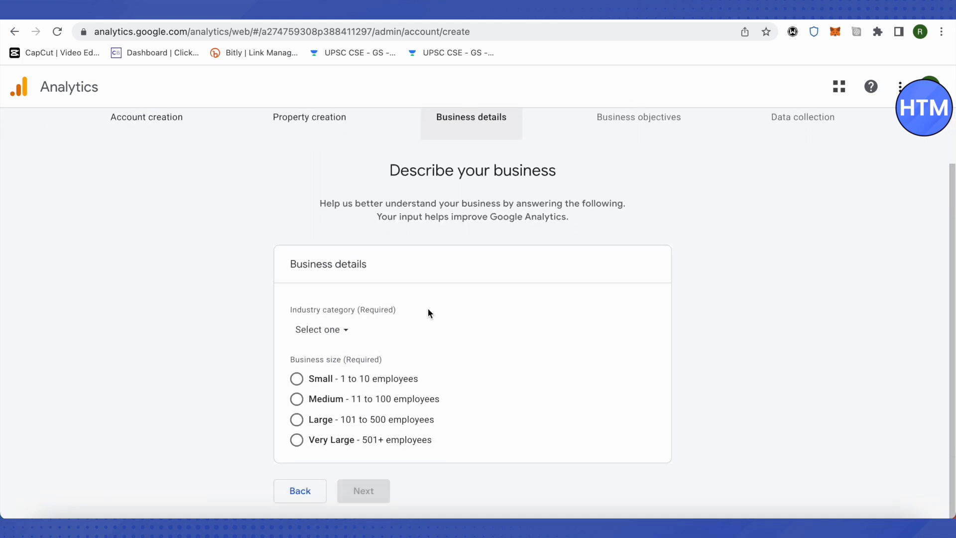
click(312, 327)
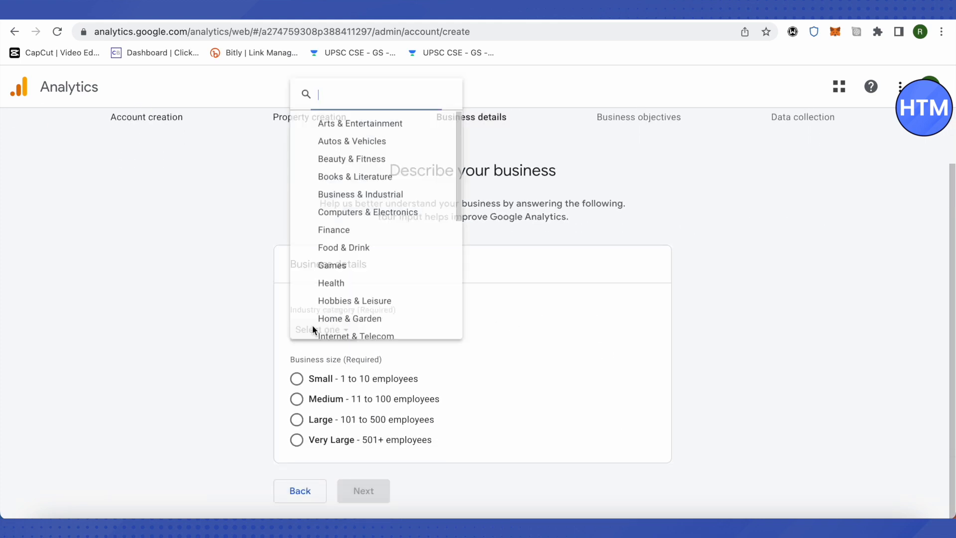
click(351, 117)
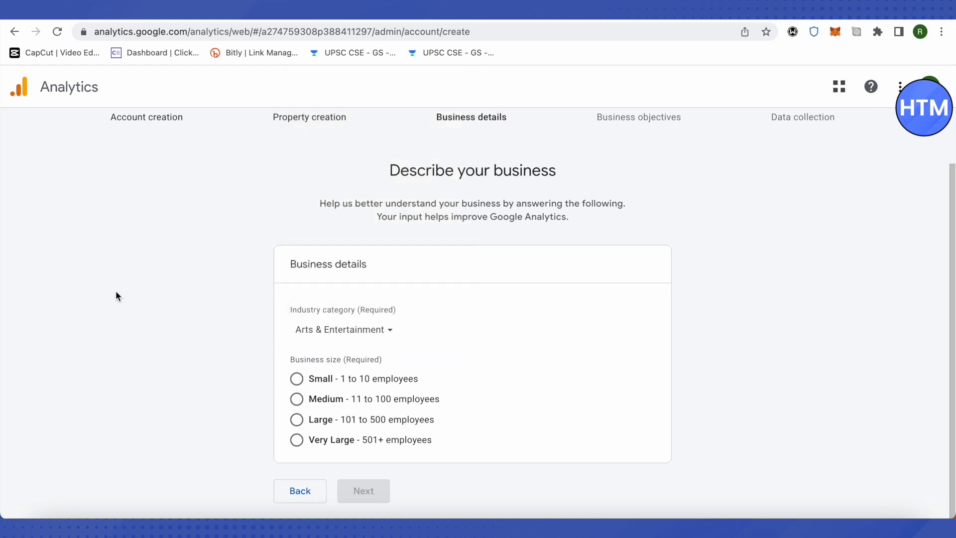
click(296, 378)
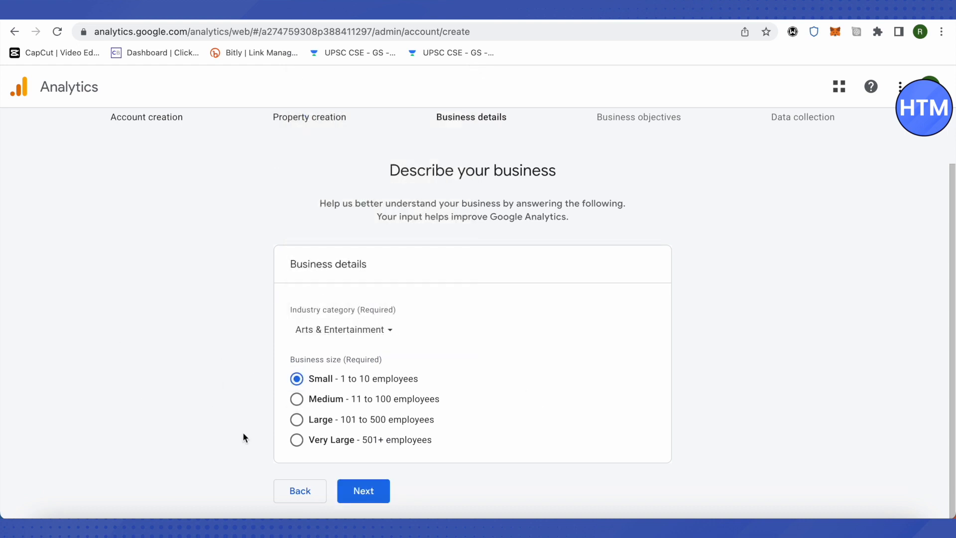
click(371, 492)
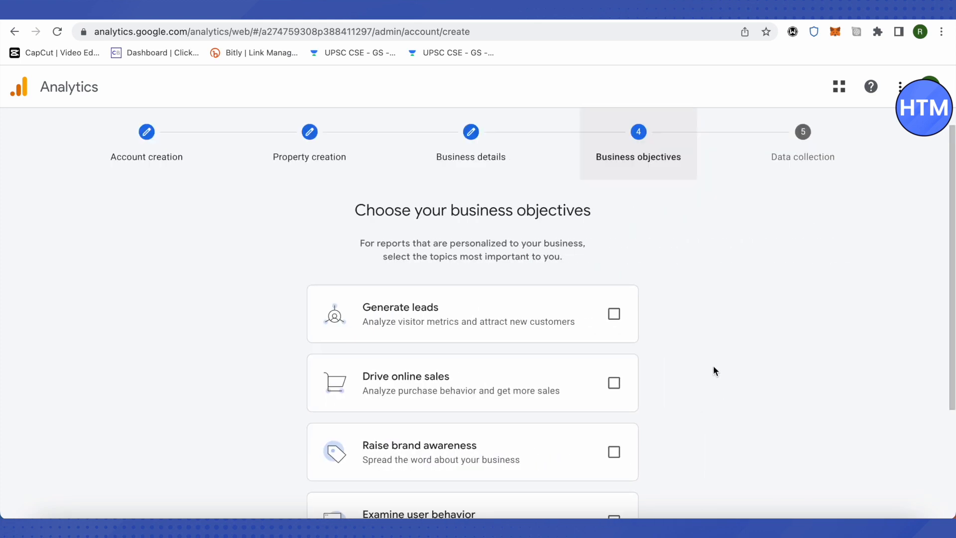
Choose Generate leads, Raise brand awareness and Examine user behavior as the business objectives
scroll(714, 368, down, 2)
scroll(709, 348, down, 1)
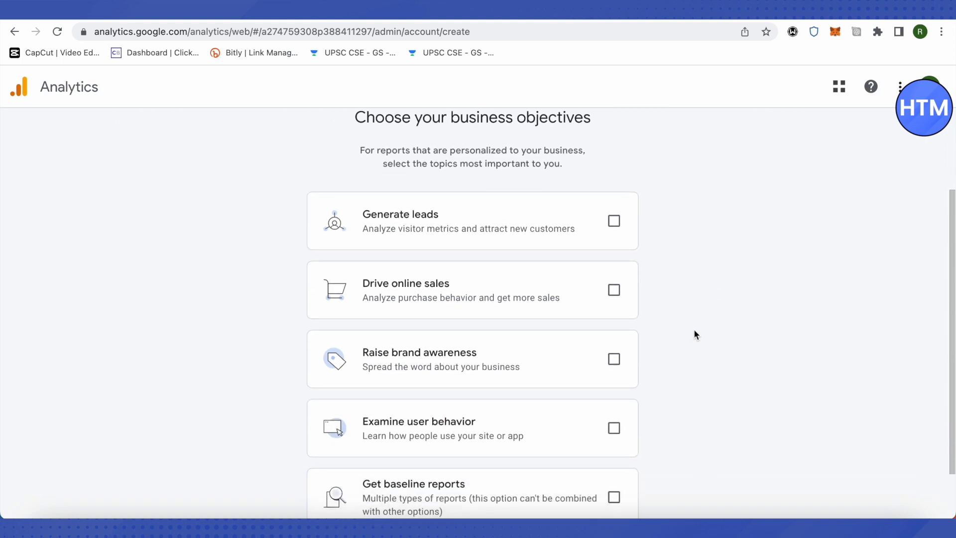
click(614, 221)
click(613, 363)
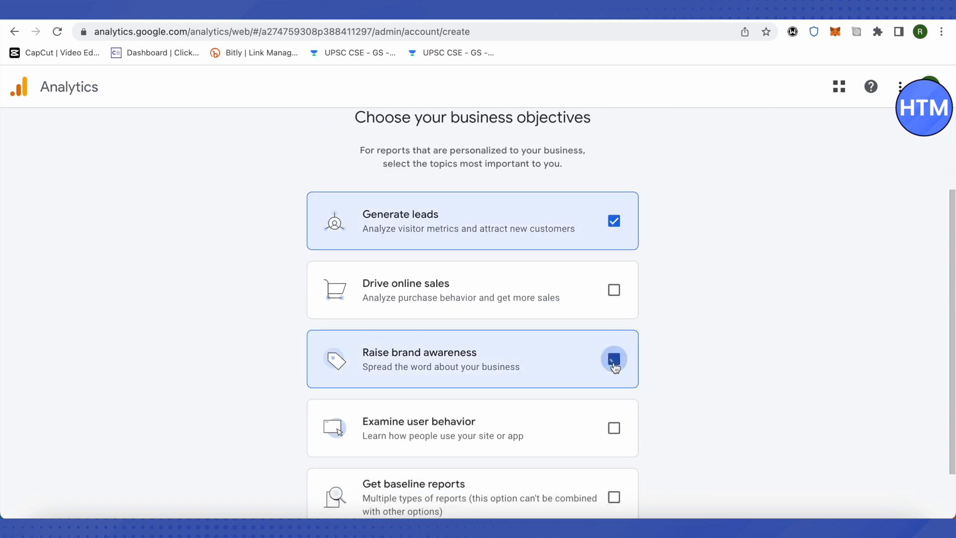
click(613, 427)
scroll(711, 397, down, 2)
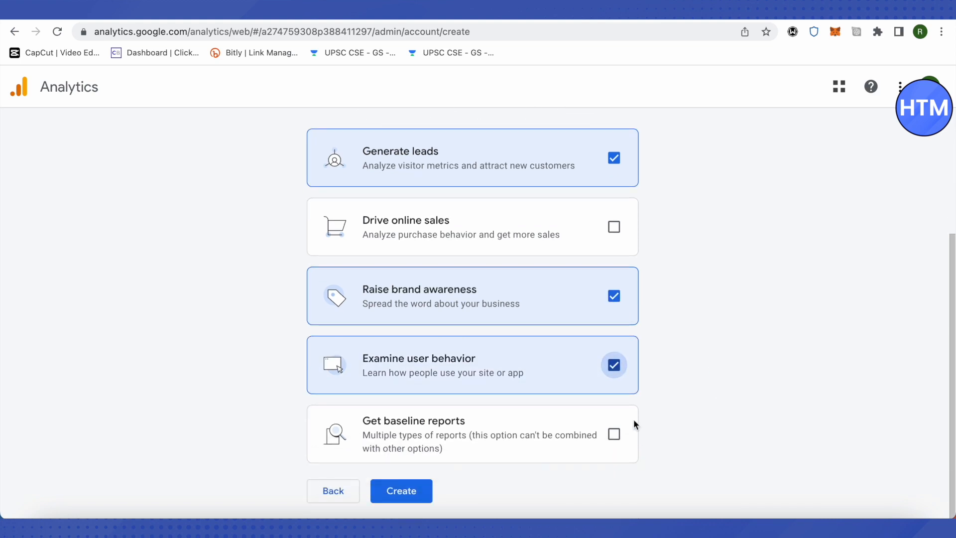
Create the account and accept the United States terms of service together with the GDPR Data Processing Terms
click(407, 492)
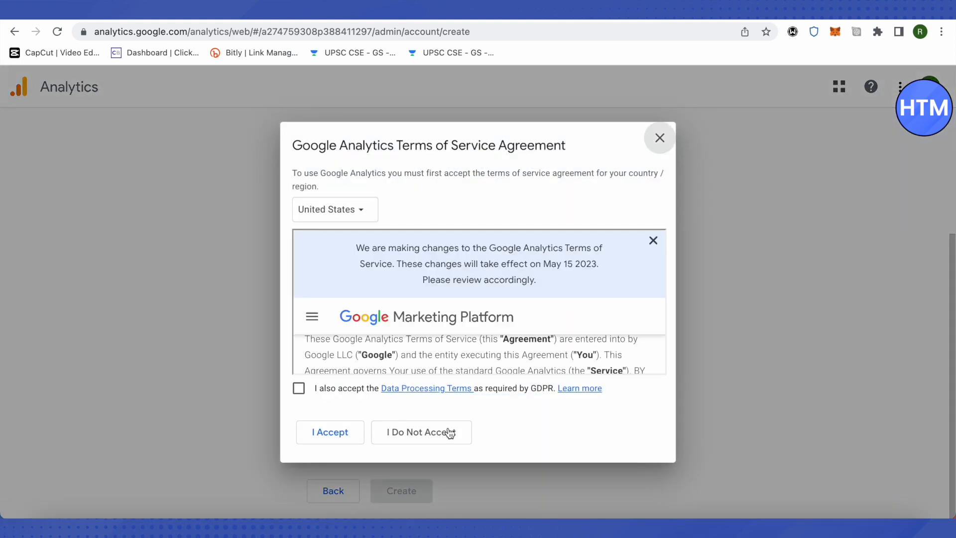
click(299, 390)
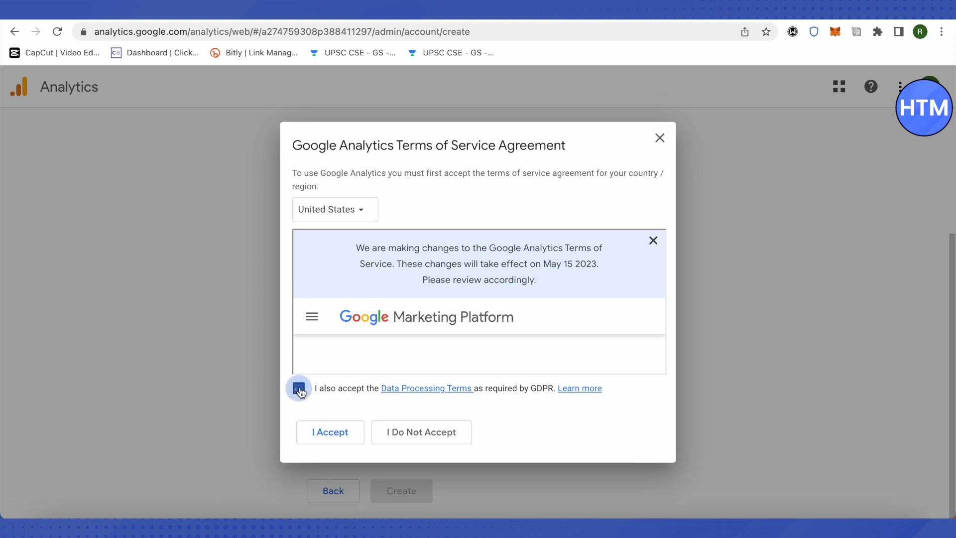
click(338, 439)
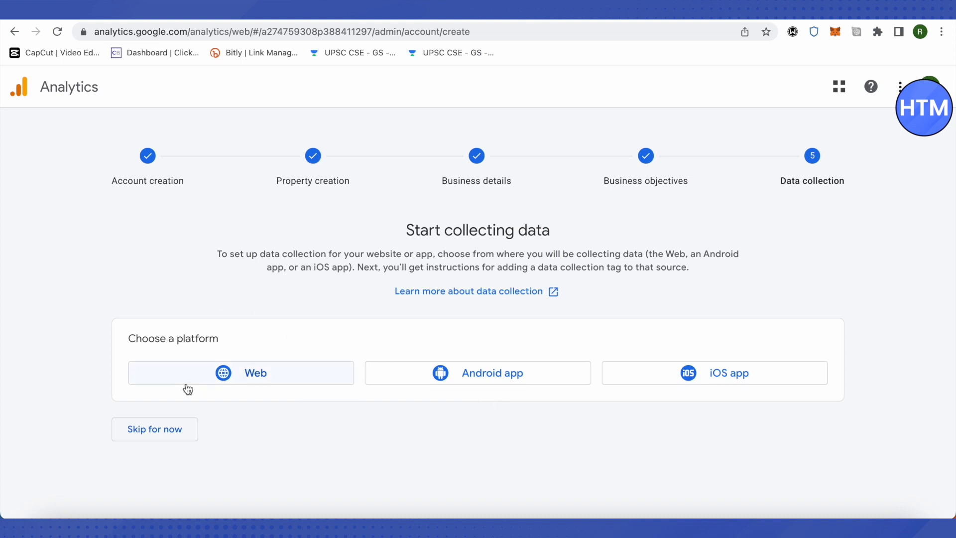
click(242, 374)
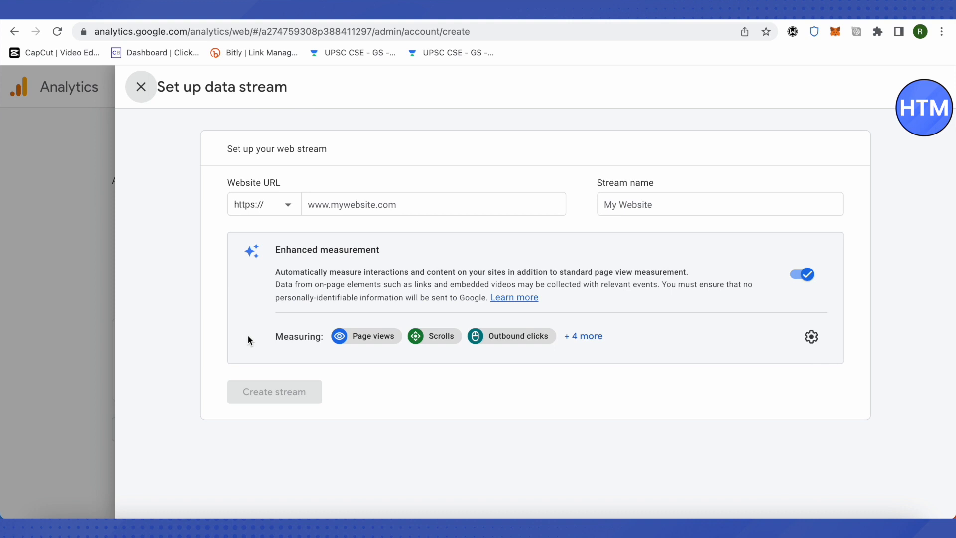
click(358, 205)
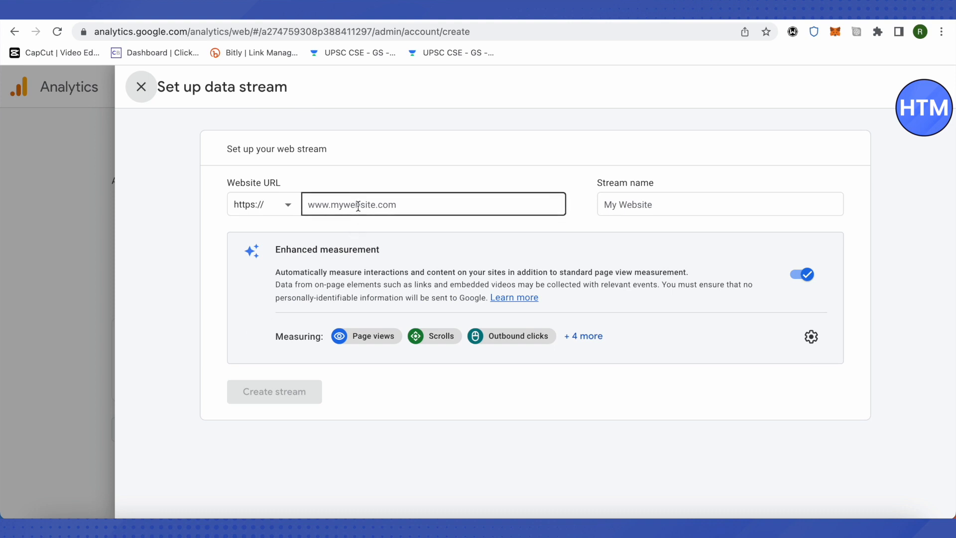
text(www)
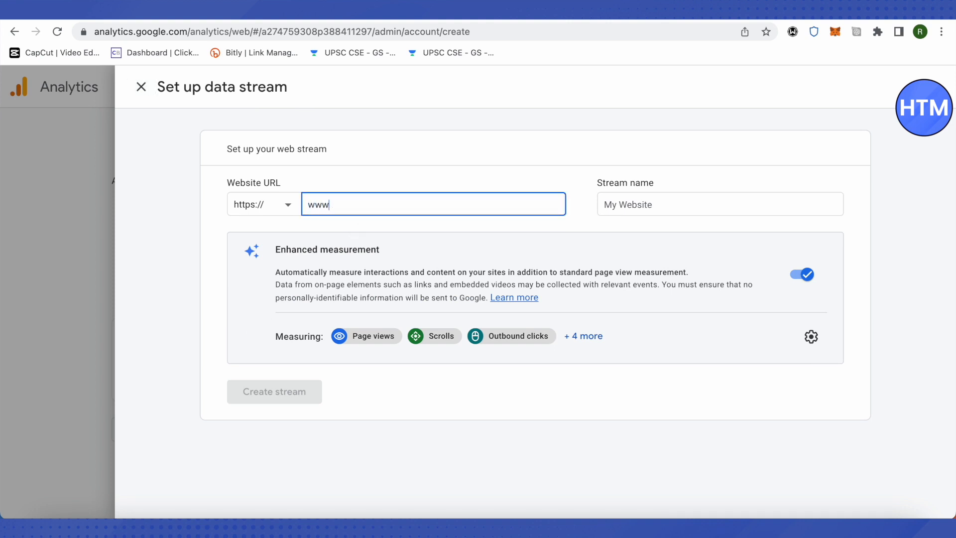
text(.HTM-Testing.com)
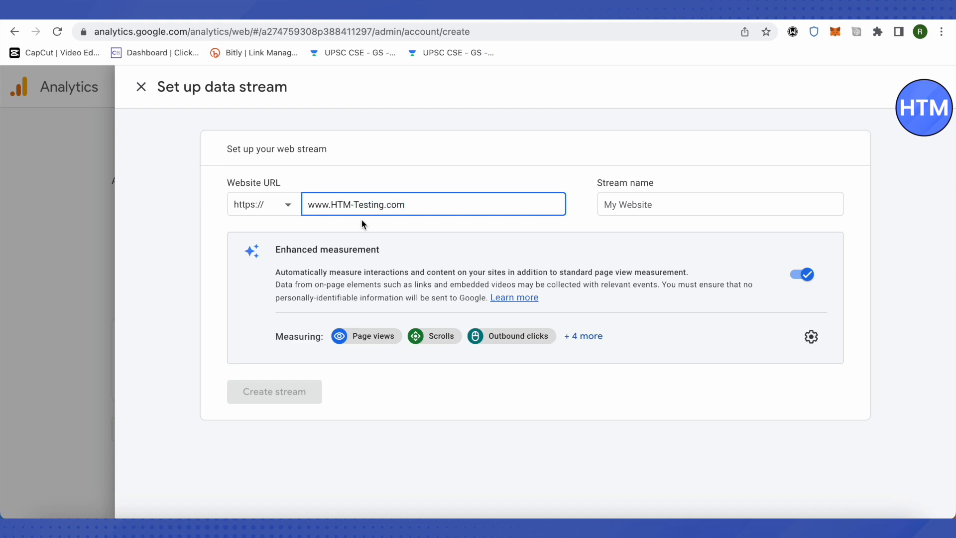
Reuse HTM-Testing.com from the website URL as the stream name and create the web stream
drag(416, 205, 330, 205)
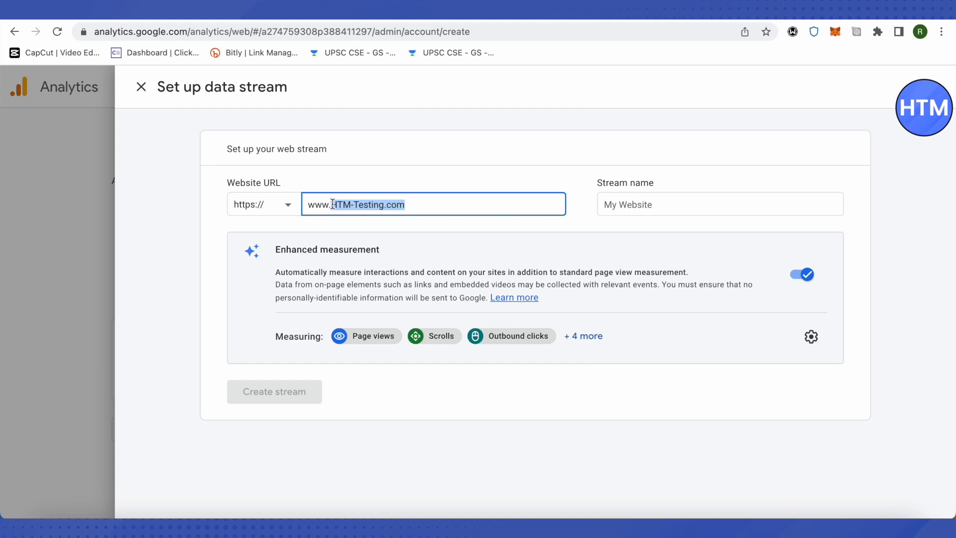
key(ctrl+c)
click(623, 205)
key(ctrl+v)
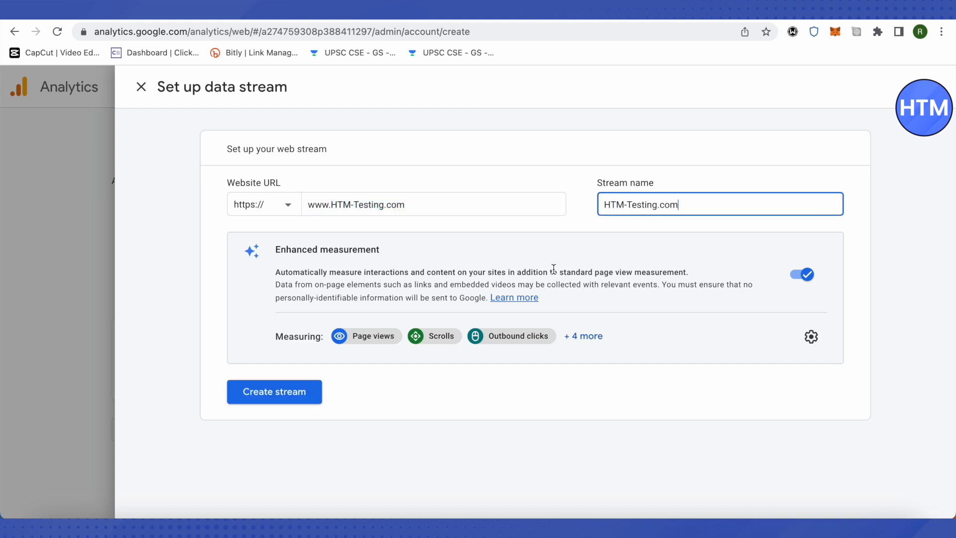
click(267, 394)
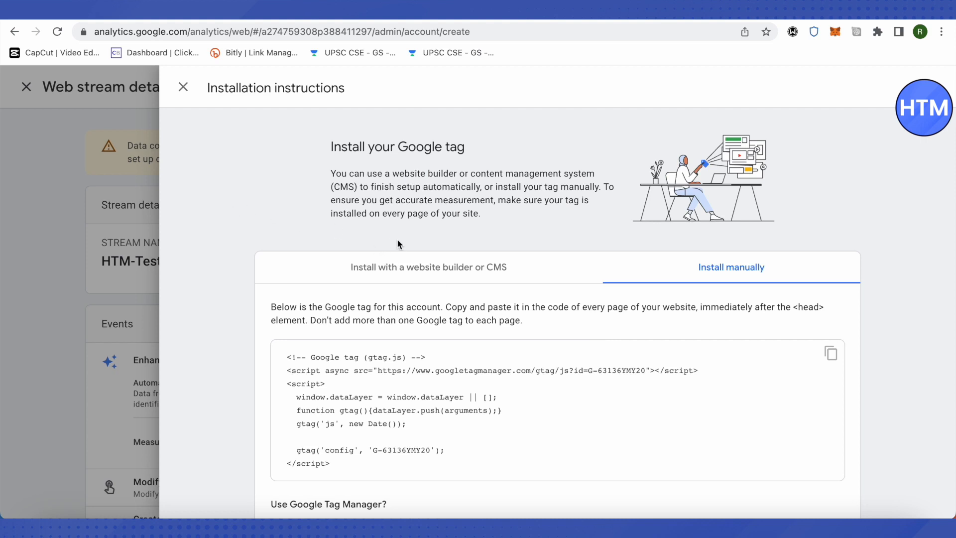
Review the Google tag installation instructions for both manual installation and website builders or CMS platforms
click(476, 270)
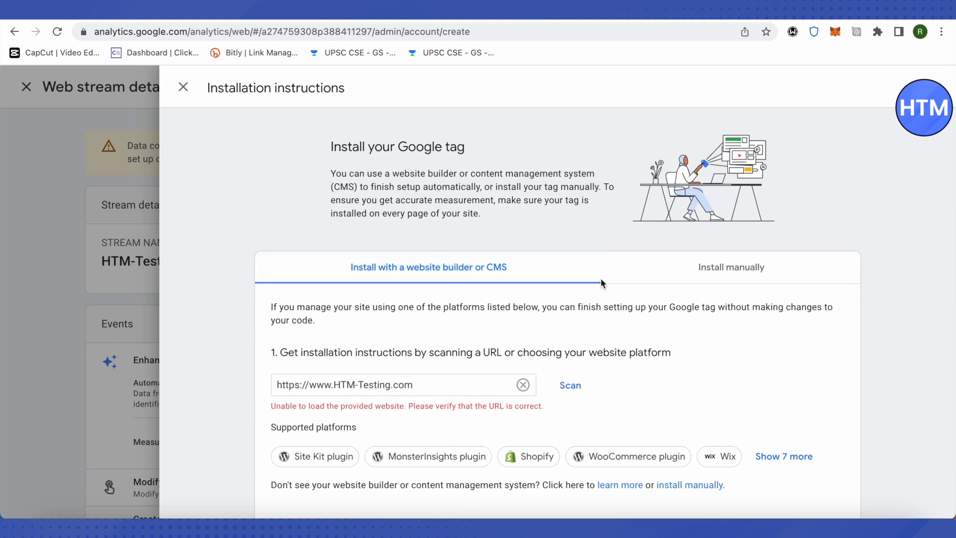
click(736, 270)
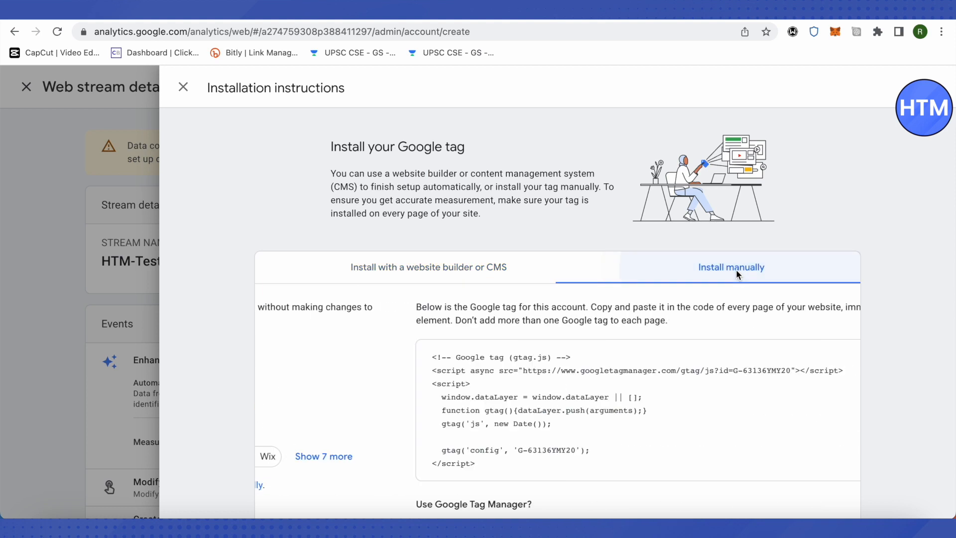
click(438, 275)
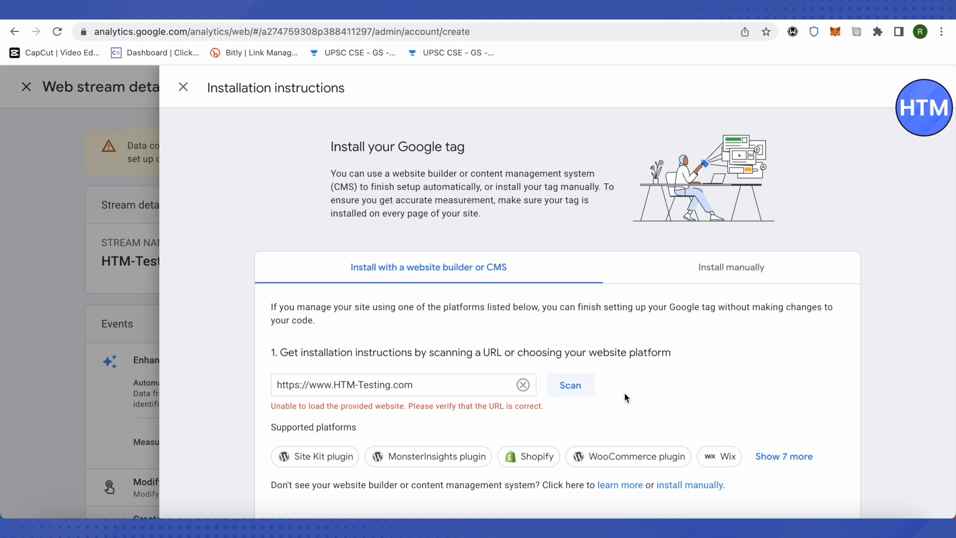
scroll(632, 392, down, 1)
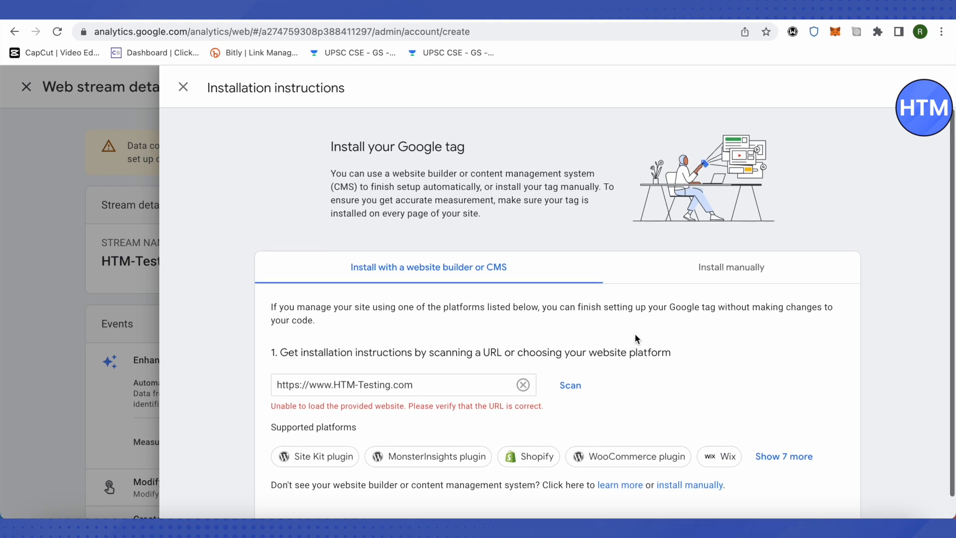
scroll(326, 471, down, 1)
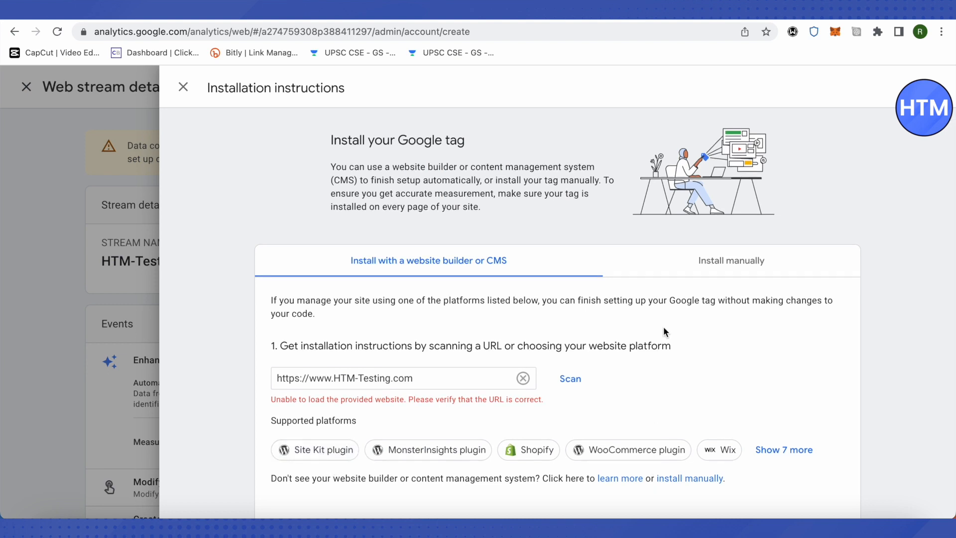
Examine the manual-install Google tag code and its placement after the <head> element, and close the installation instructions and web stream details
click(707, 263)
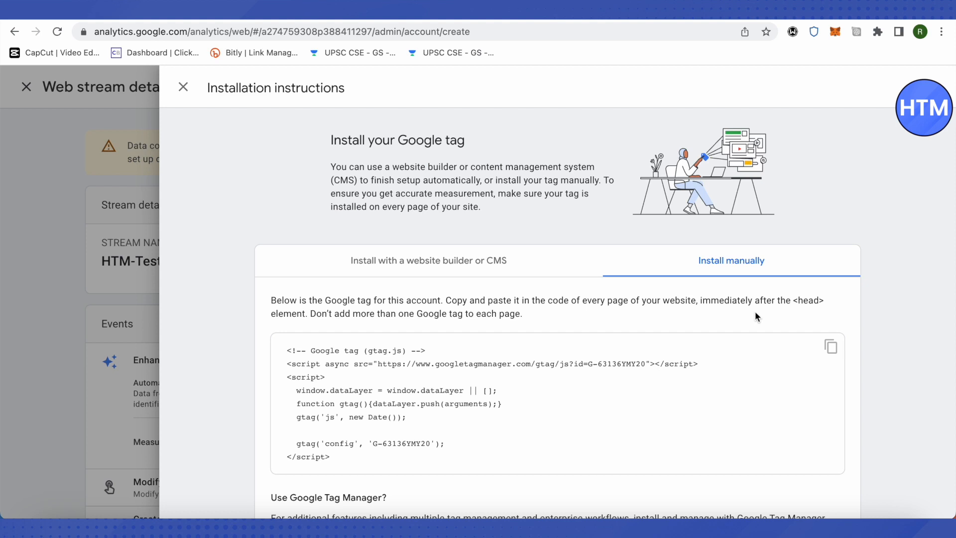
scroll(755, 311, down, 1)
drag(287, 304, 456, 431)
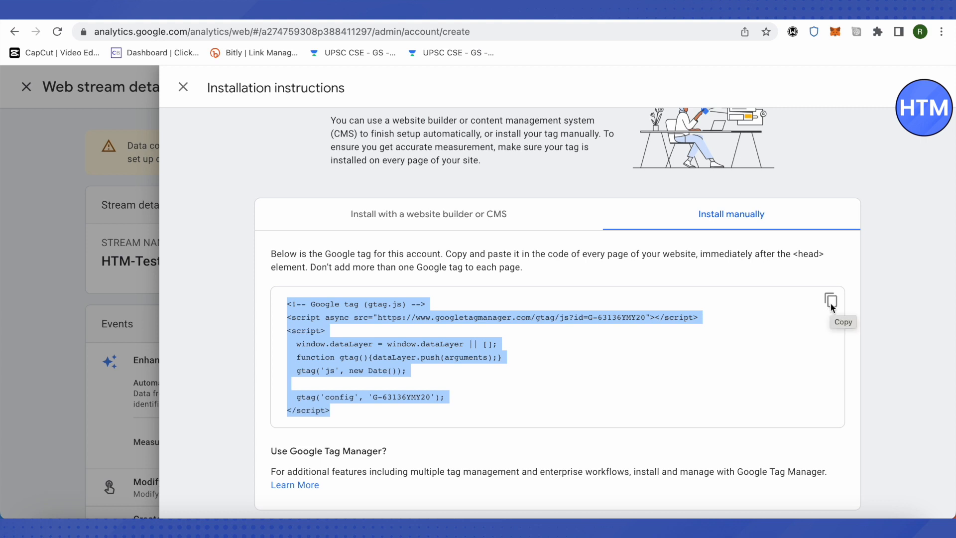
click(856, 290)
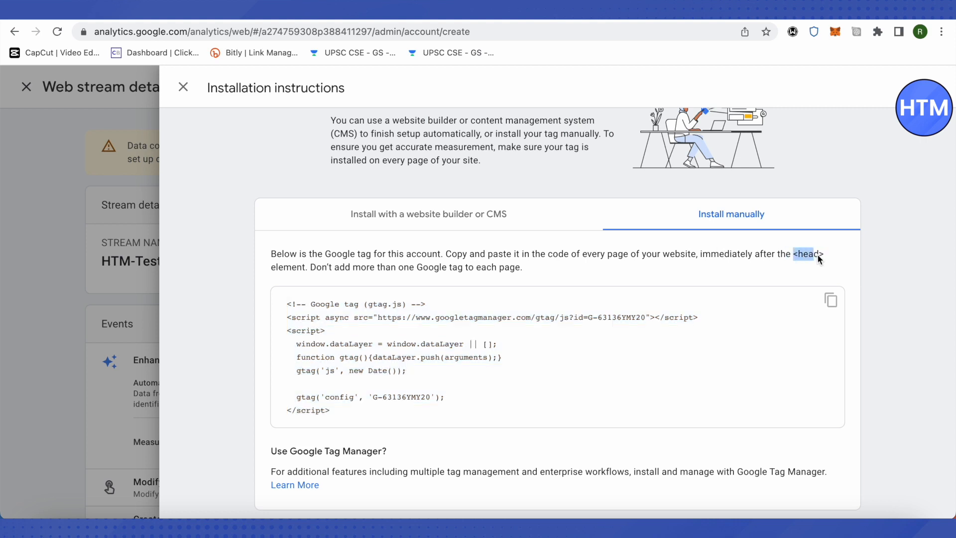
drag(269, 269, 303, 272)
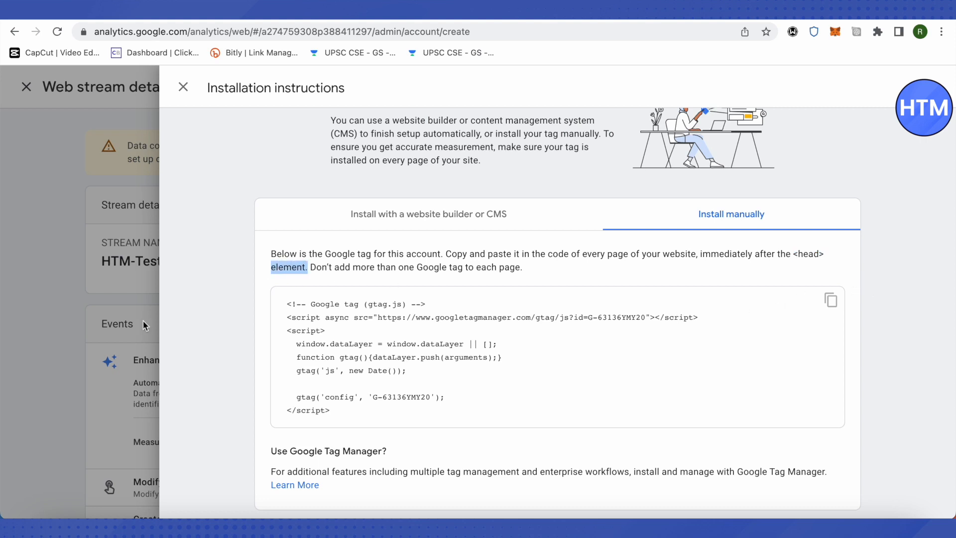
drag(287, 306, 368, 412)
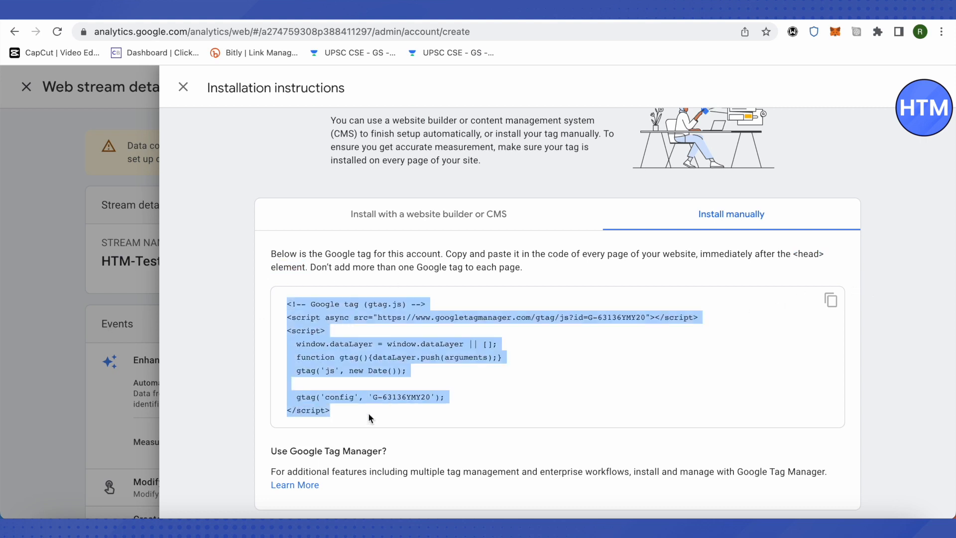
click(726, 299)
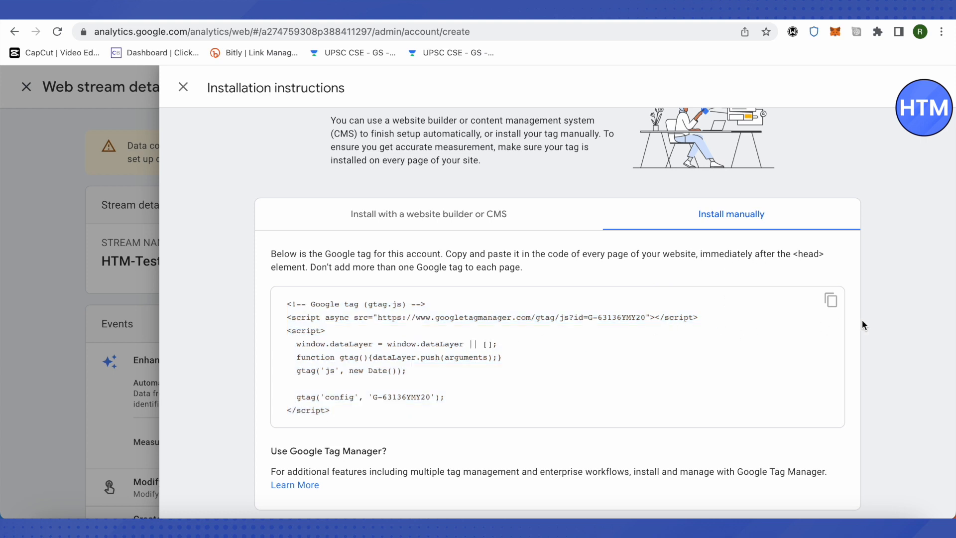
click(184, 87)
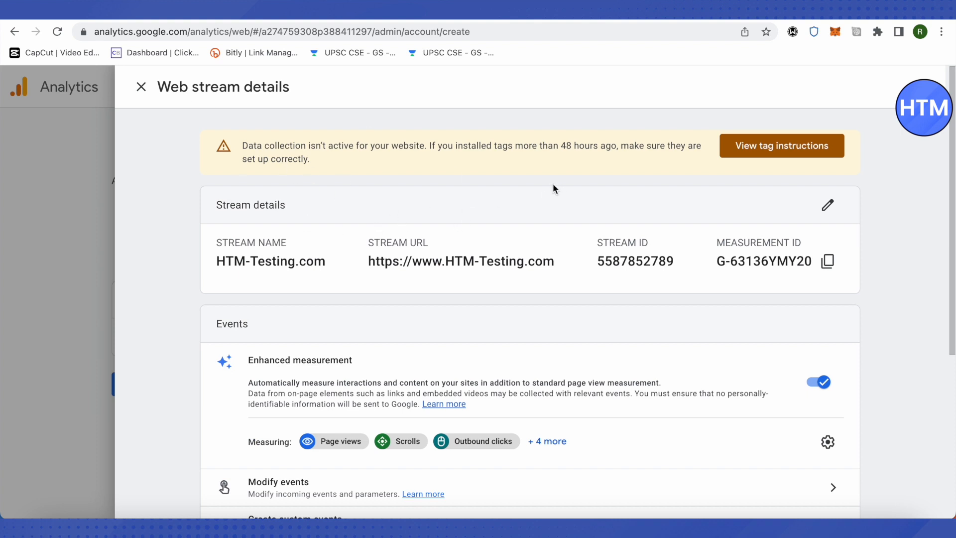
click(141, 88)
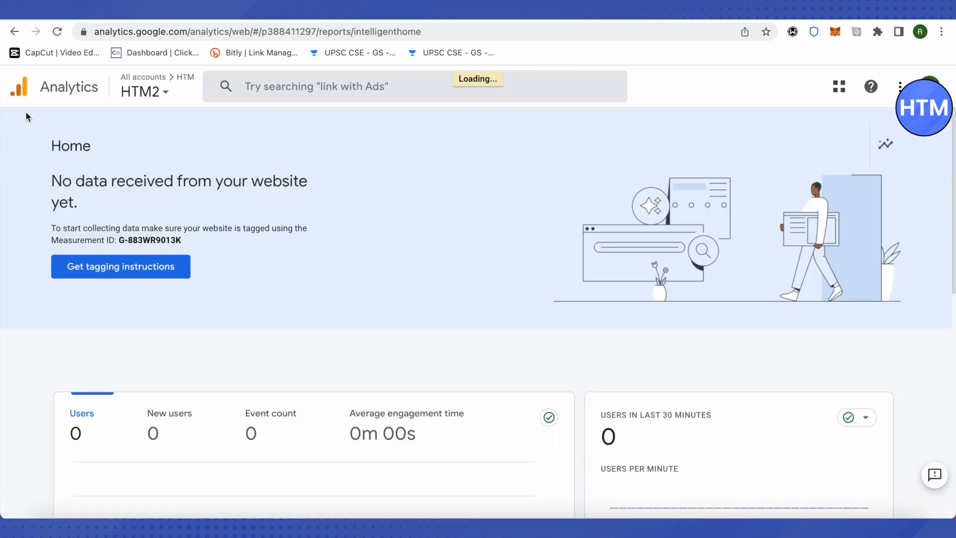
View the reports snapshot and the Realtime overview report for the HTM2 property
mouse_move(20, 142)
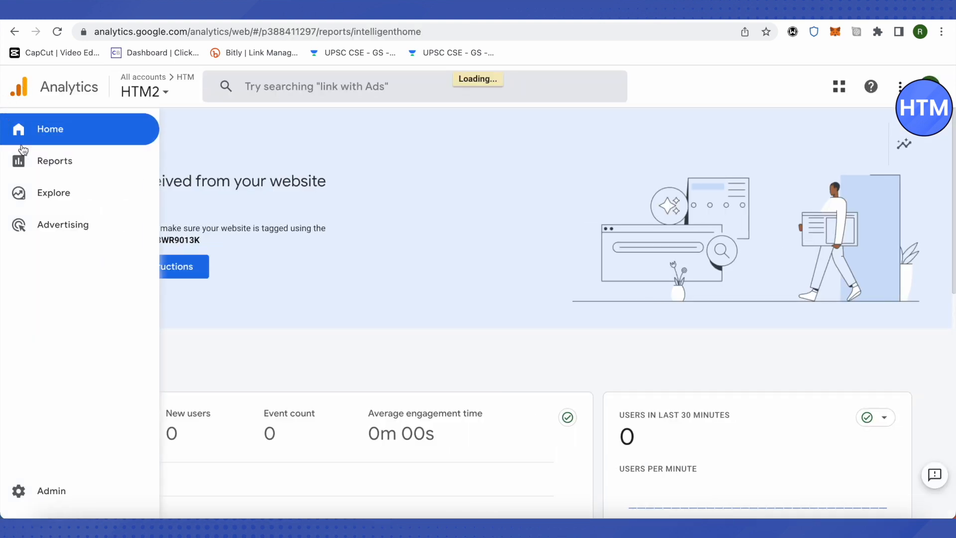
click(59, 164)
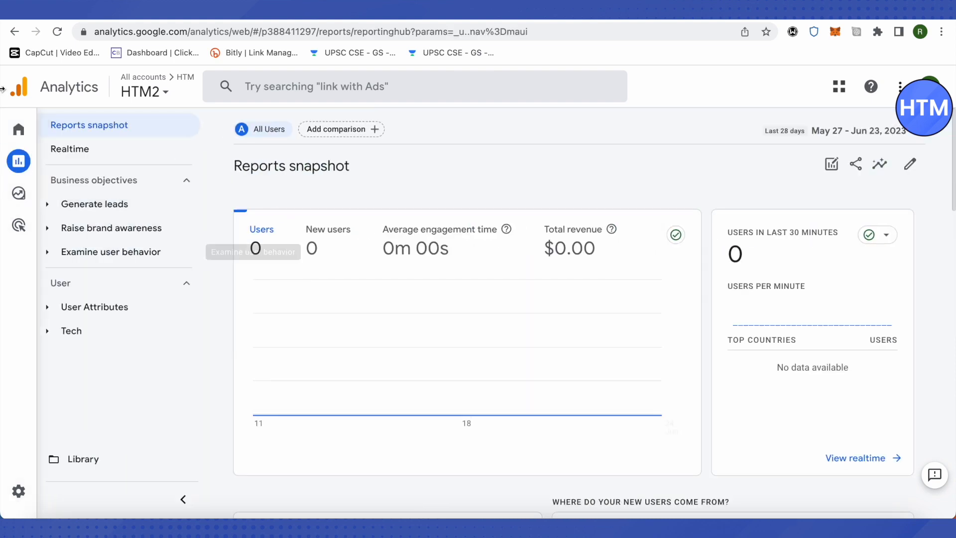
click(85, 158)
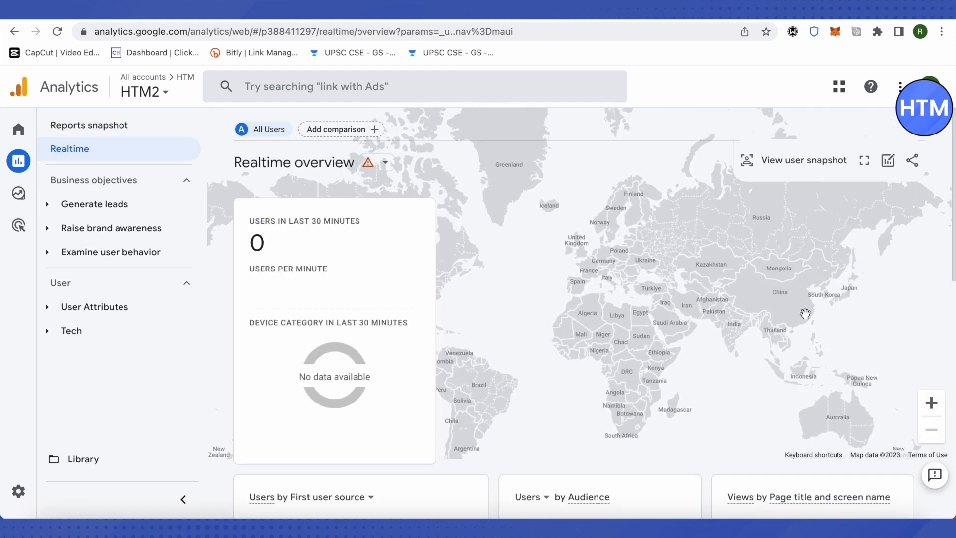